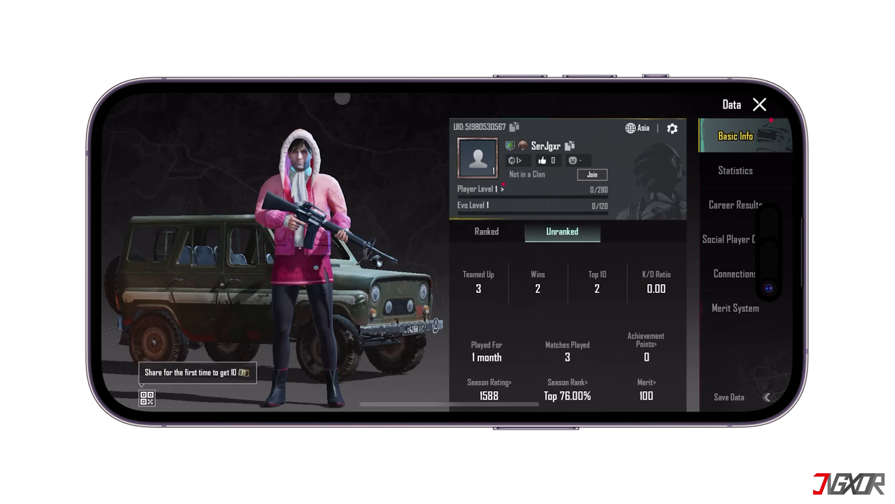
Reach the Audio settings under Graphics & Audio in PUBG Mobile
left_click(672, 129)
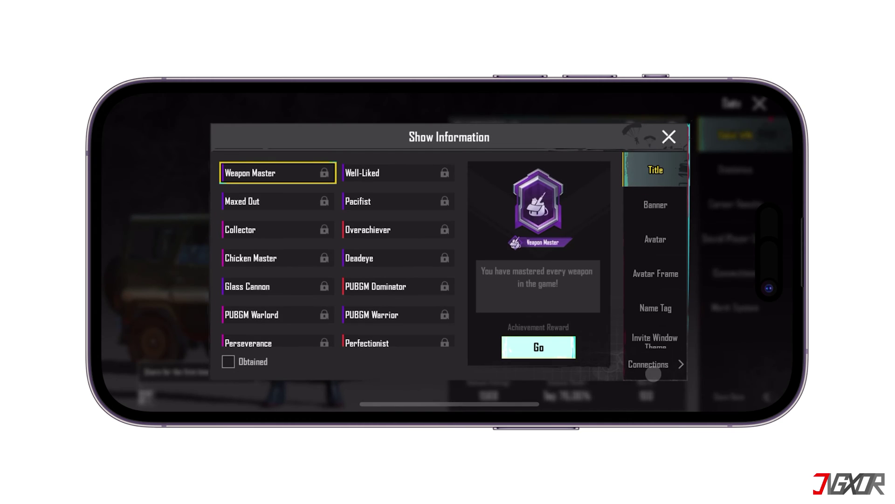
left_click(648, 366)
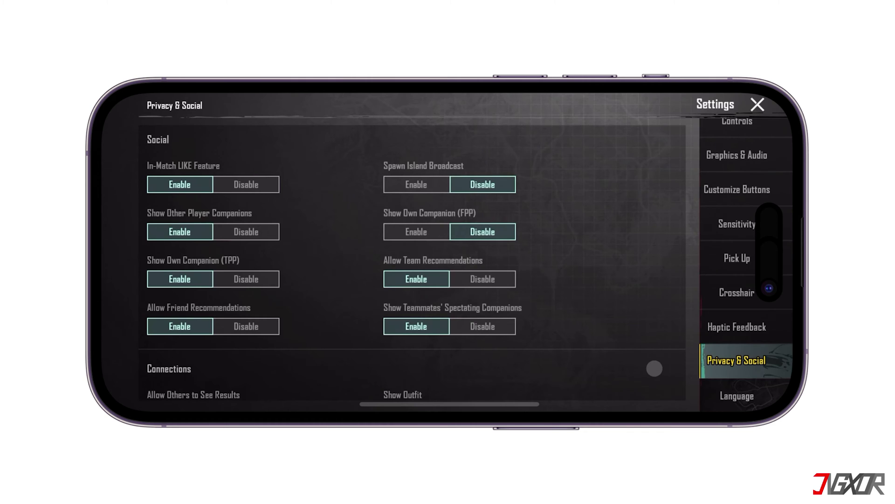
left_click(751, 149)
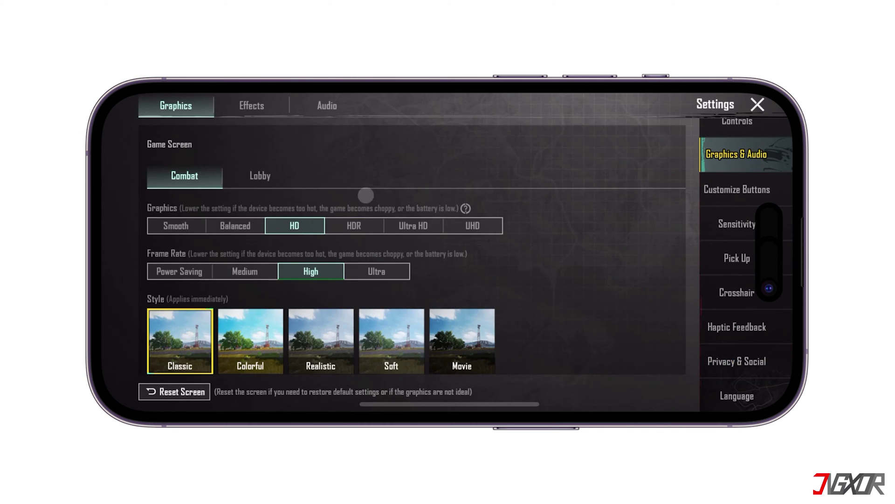
left_click(324, 107)
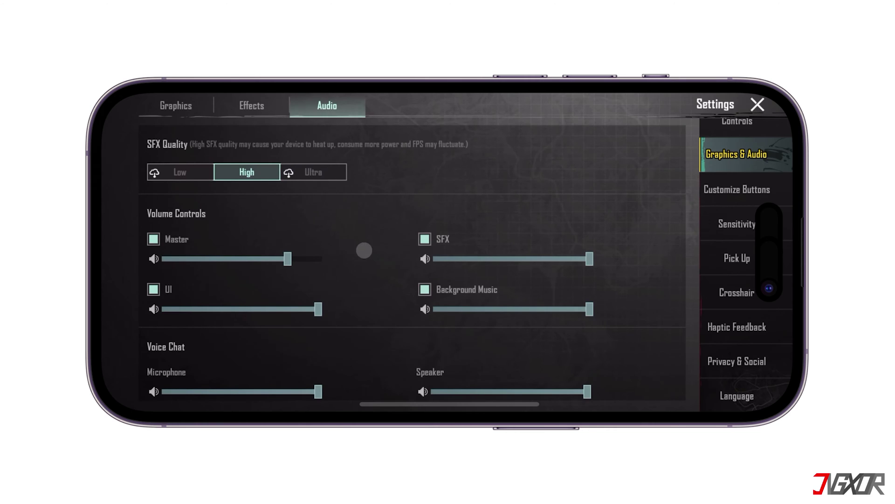
left_click_drag(360, 346, 341, 223)
Turn the Voice Chat Microphone volume slider down from full
left_click(277, 276)
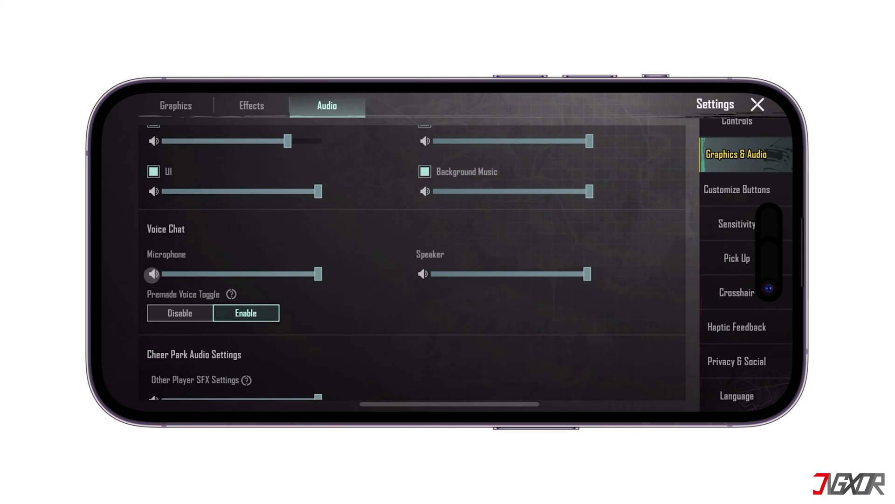
mouse_move(314, 277)
left_mouse_down()
mouse_move(263, 276)
mouse_move(330, 280)
left_mouse_up()
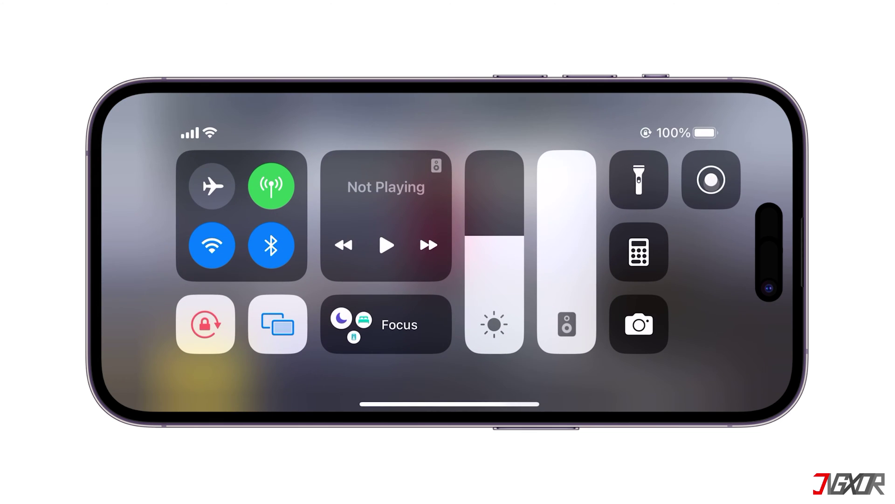
Start an iOS screen recording with microphone audio on and return to the game
left_click(712, 181)
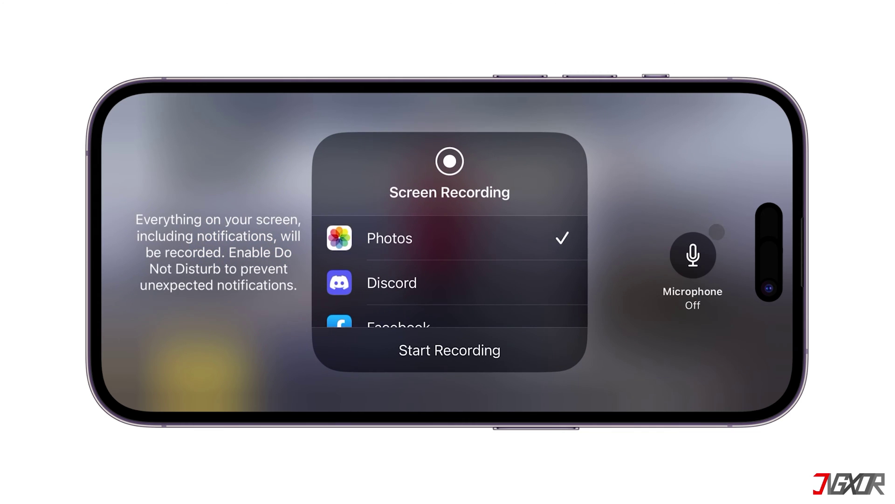
left_click(688, 261)
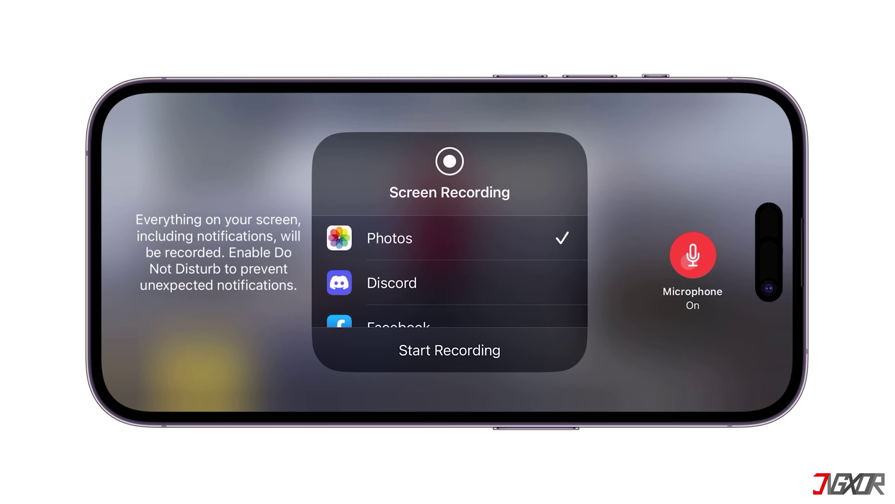
left_click(449, 350)
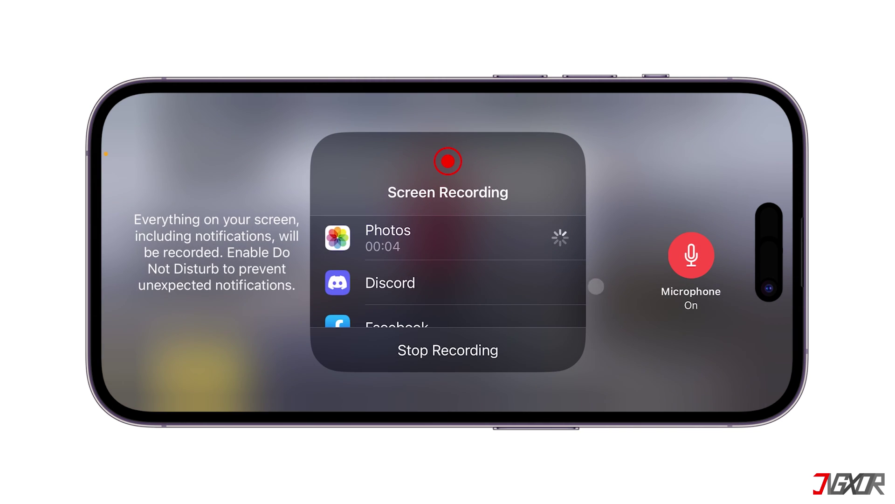
left_click(637, 361)
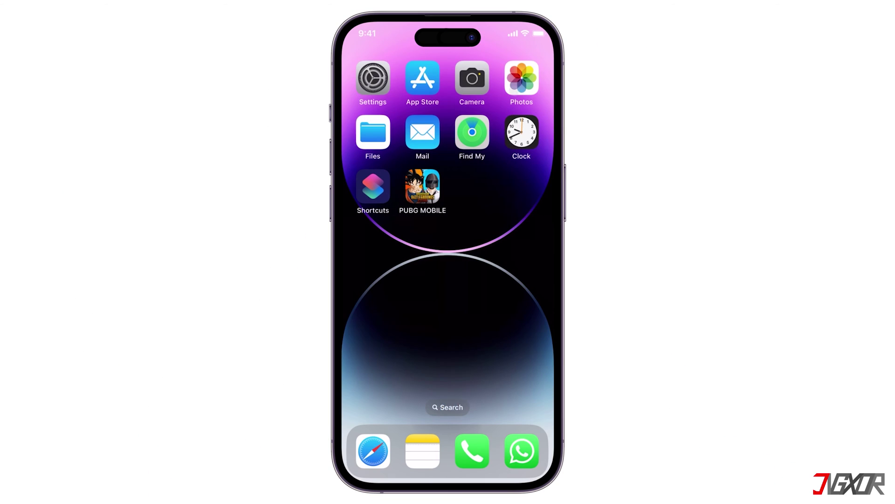
Play the saved 2:26 screen recording from the Photos library
left_click(521, 79)
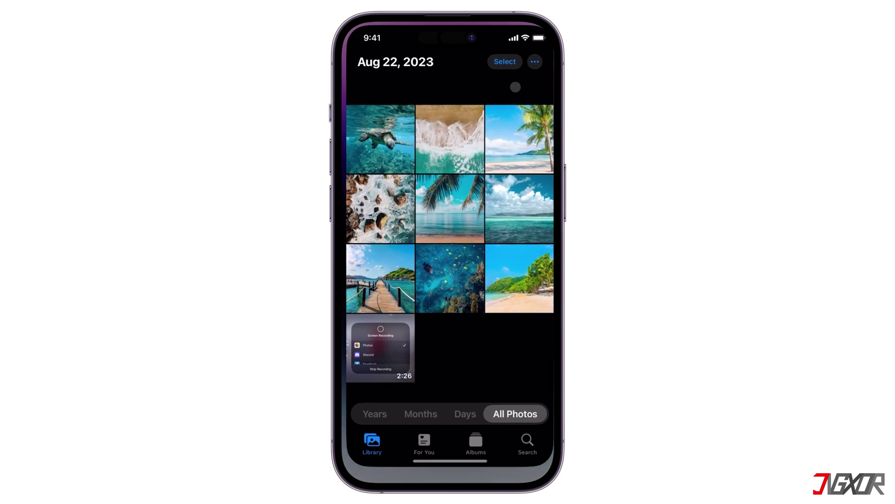
left_click(391, 356)
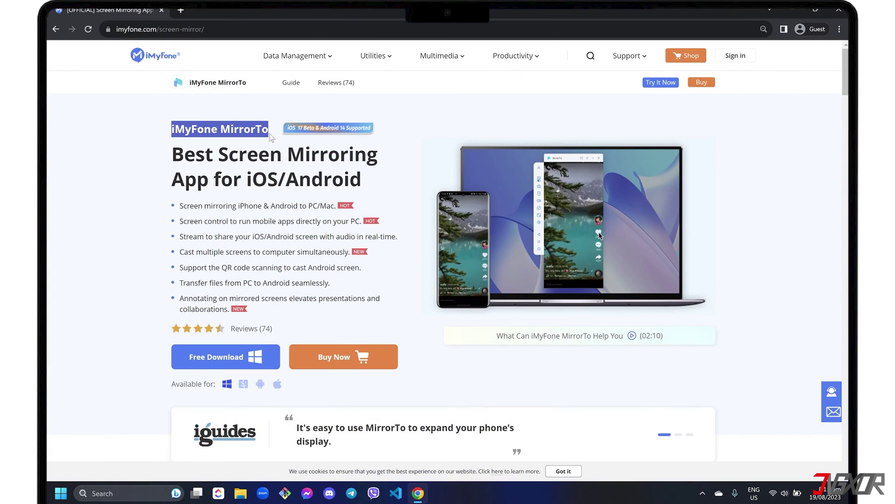
Download the Windows MirrorTo setup file from the iMyFone page into Downloads
left_click(249, 133)
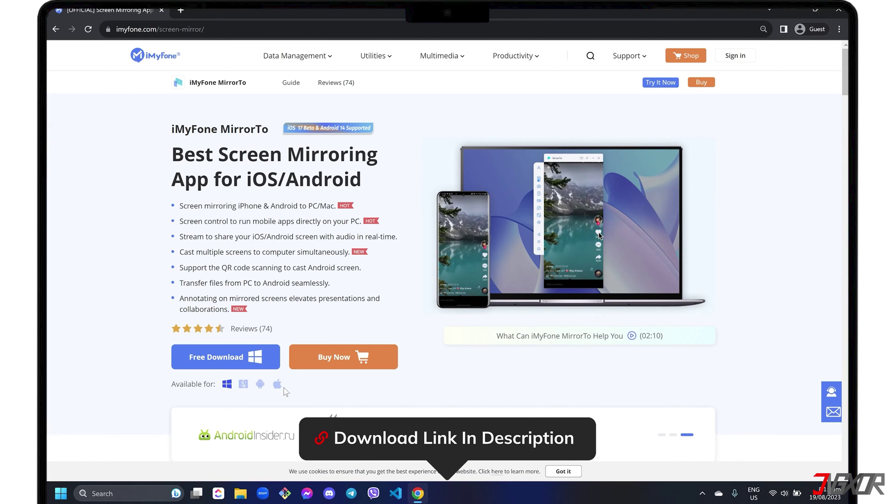
left_click(227, 359)
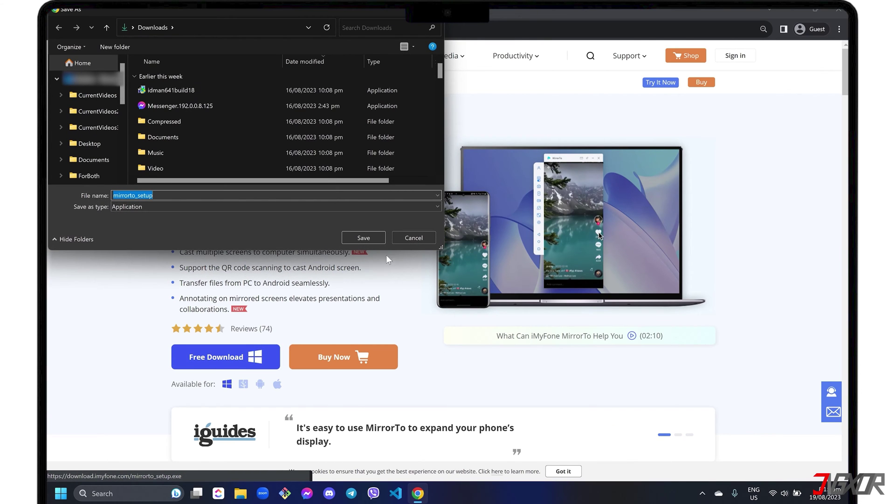
left_click(365, 237)
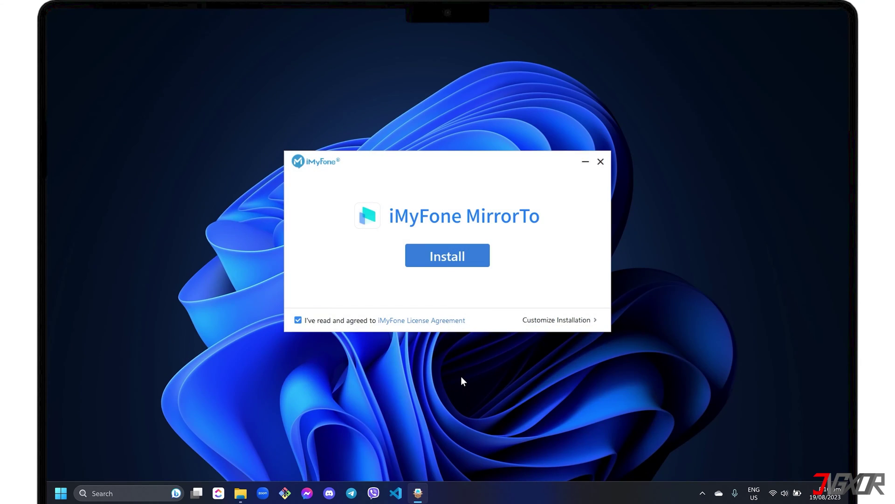
Install MirrorTo and launch it once installation finishes
left_click(453, 259)
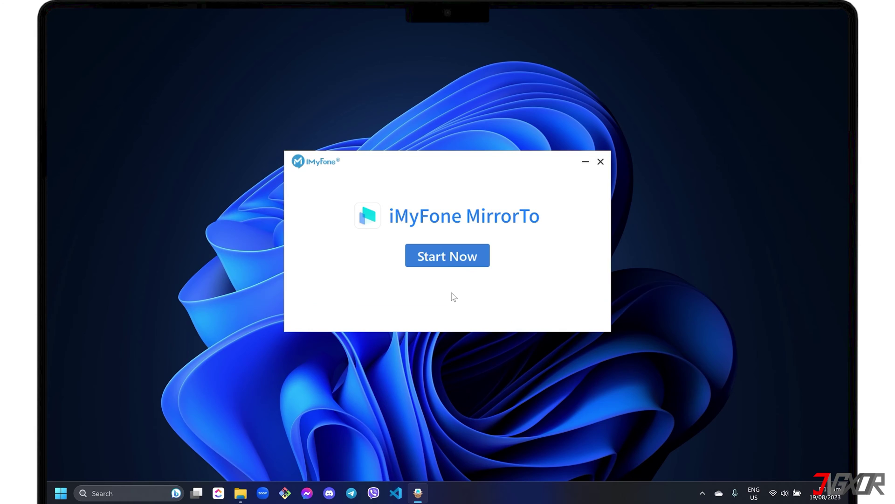
left_click(451, 255)
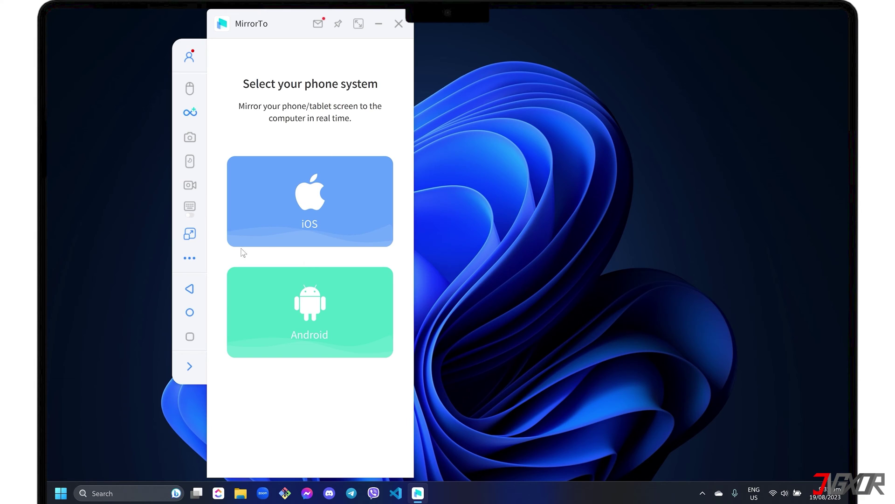
left_click(198, 260)
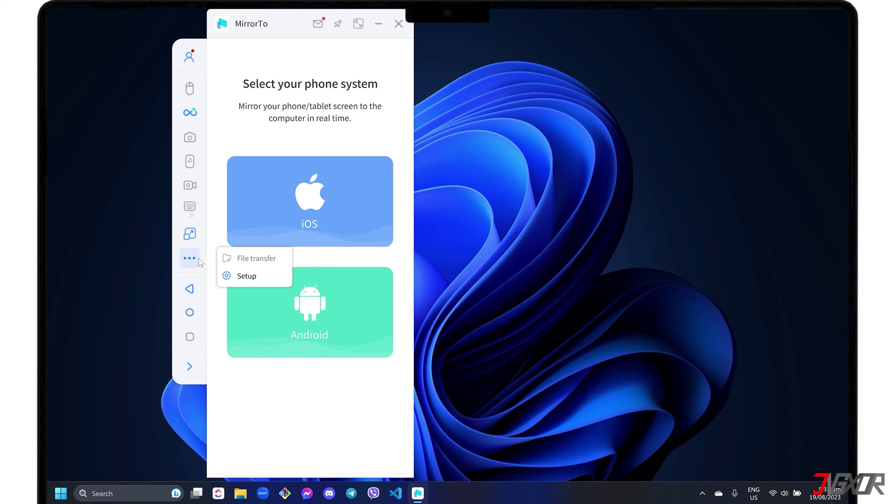
left_click(235, 277)
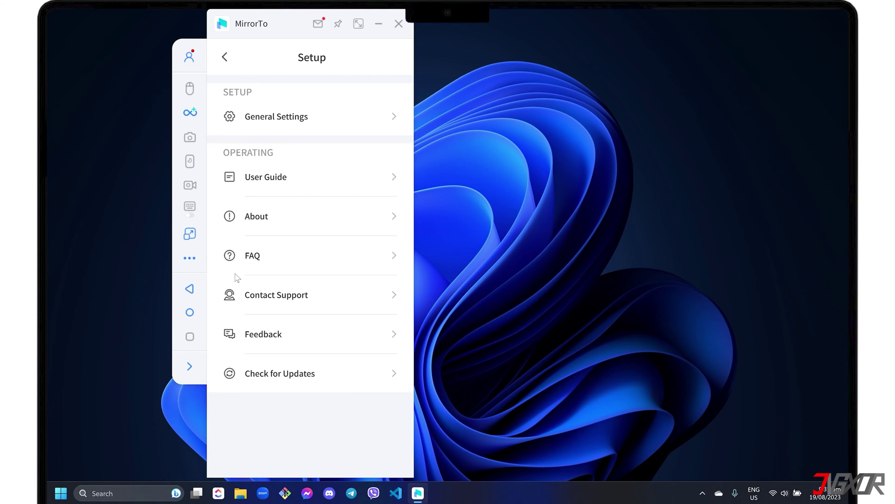
left_click(298, 120)
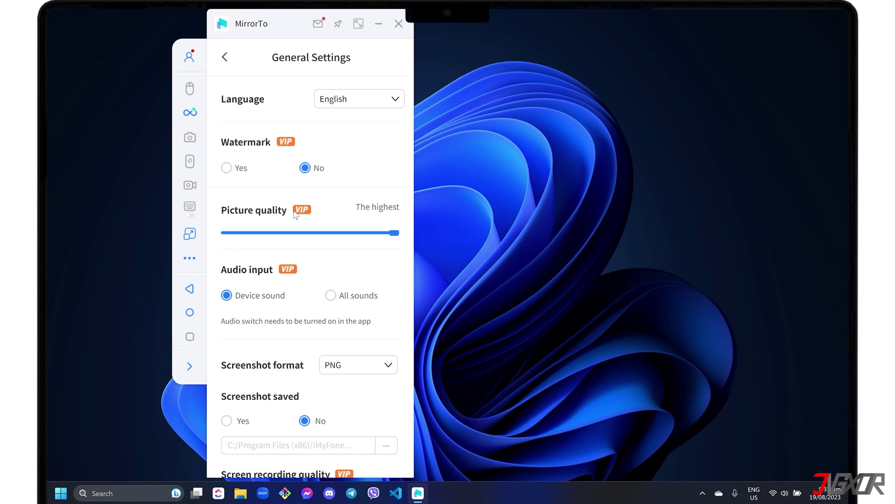
scroll(297, 277, "down", 2)
scroll(302, 283, "down", 3)
scroll(305, 291, "down", 2)
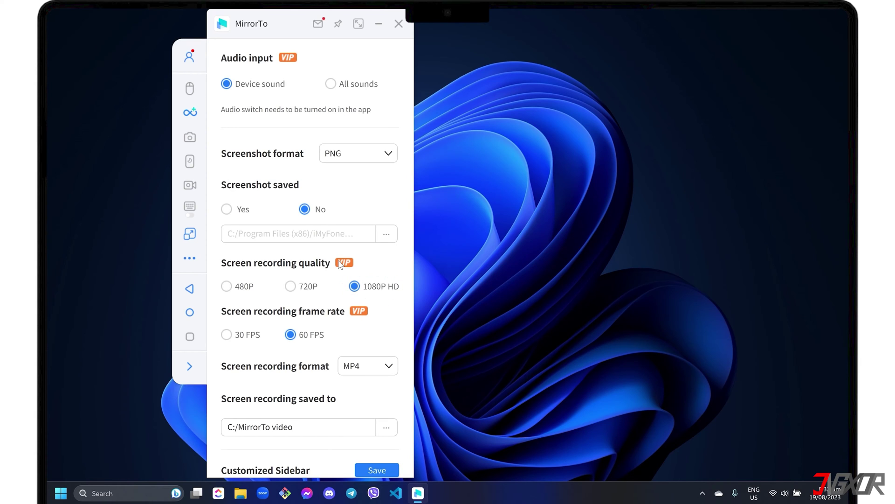
left_click(362, 367)
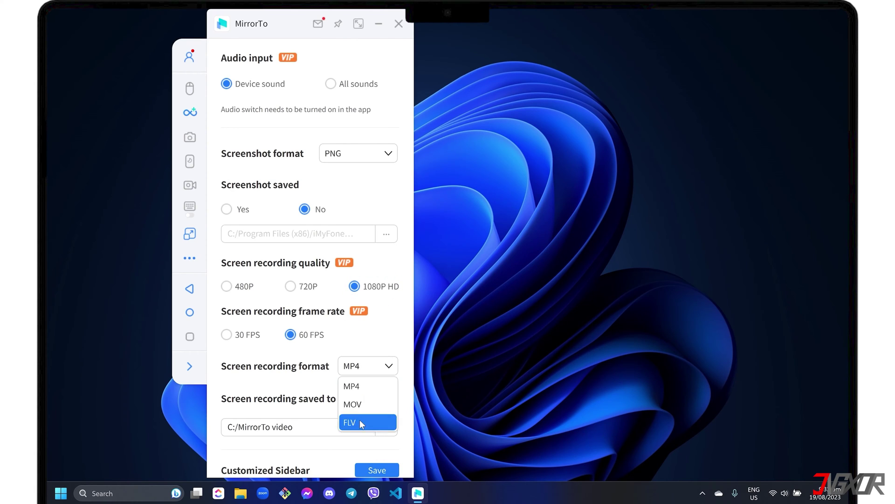
left_click(362, 392)
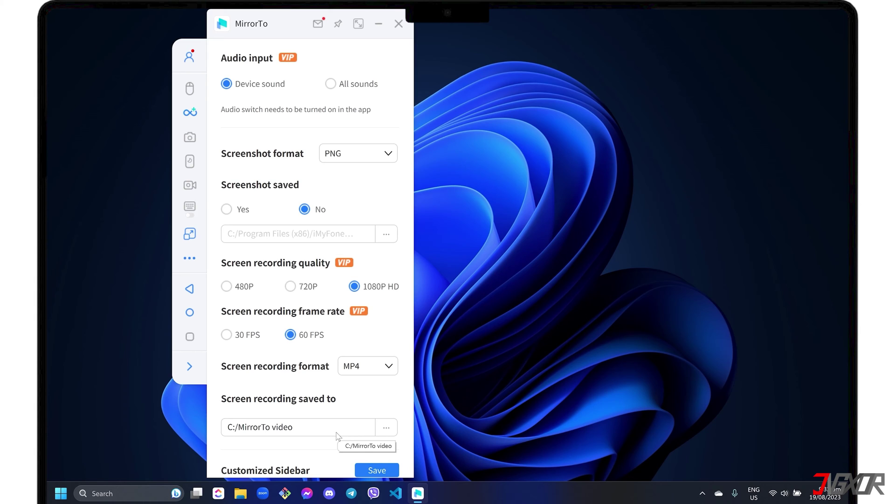
left_click(189, 290)
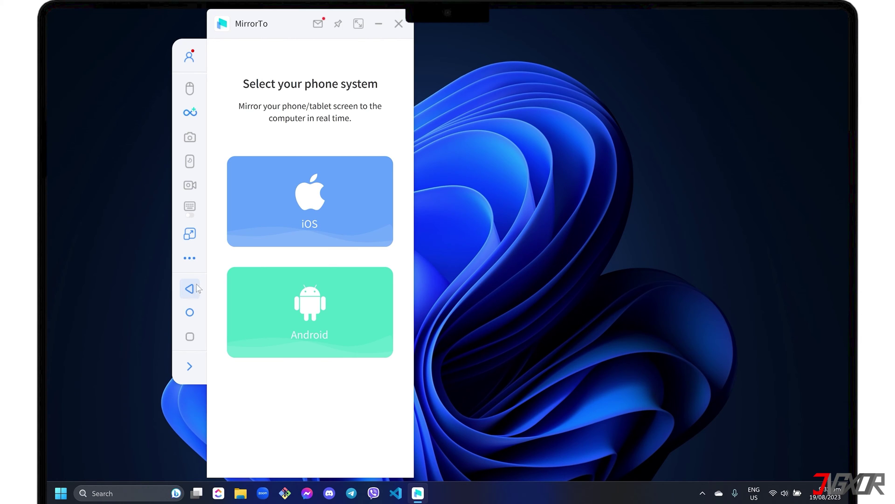
Choose iOS mirroring and verify which Wi-Fi network the PC is on
left_click(303, 212)
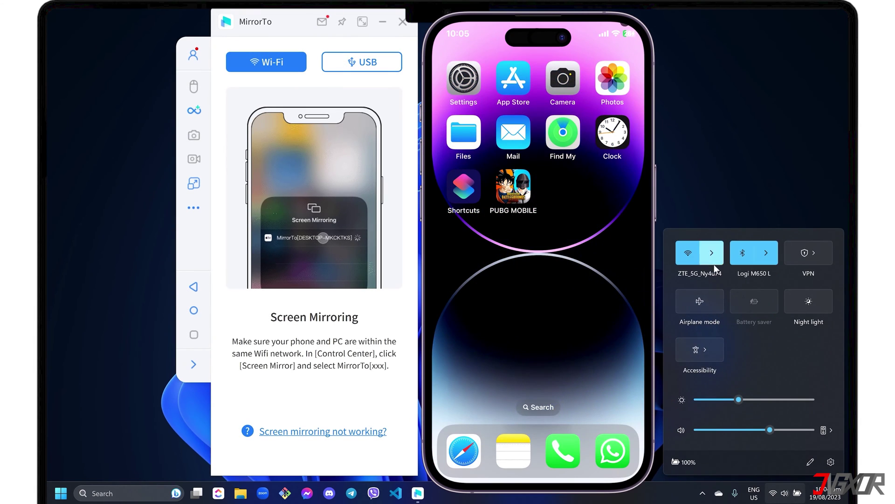
left_click(713, 260)
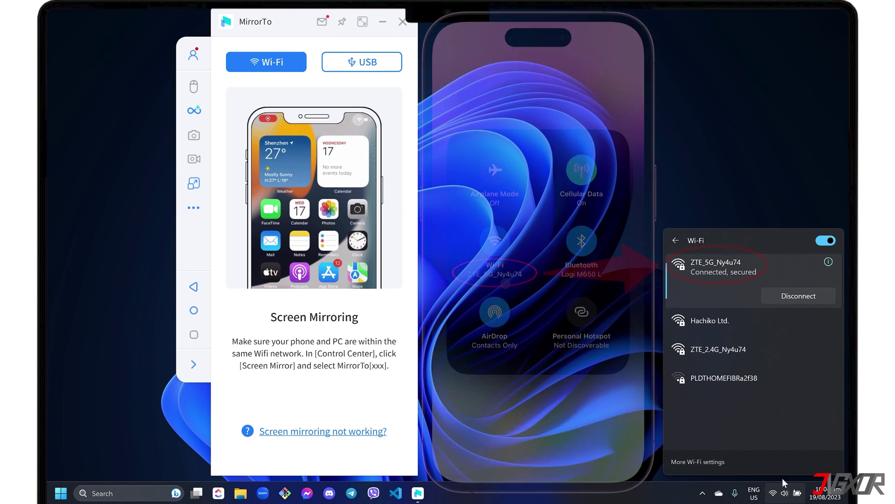
left_click(772, 494)
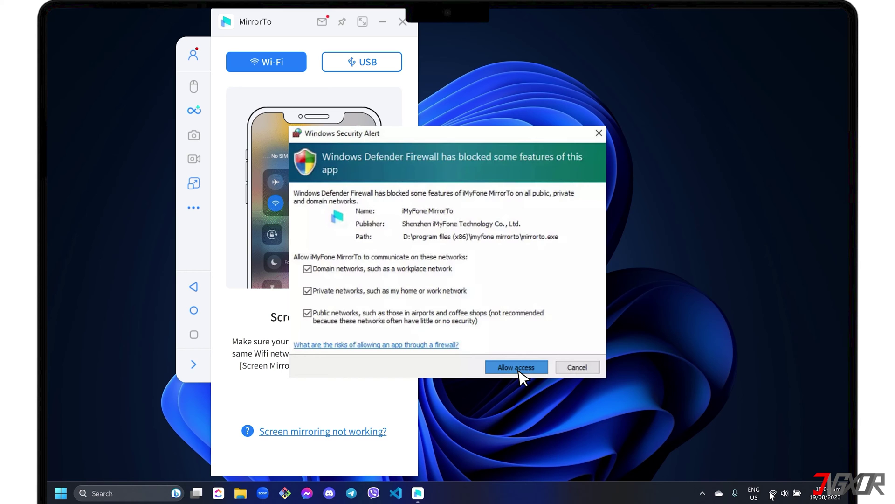
Allow MirrorTo through the Windows firewall so the iPhone mirrors live
left_click(517, 367)
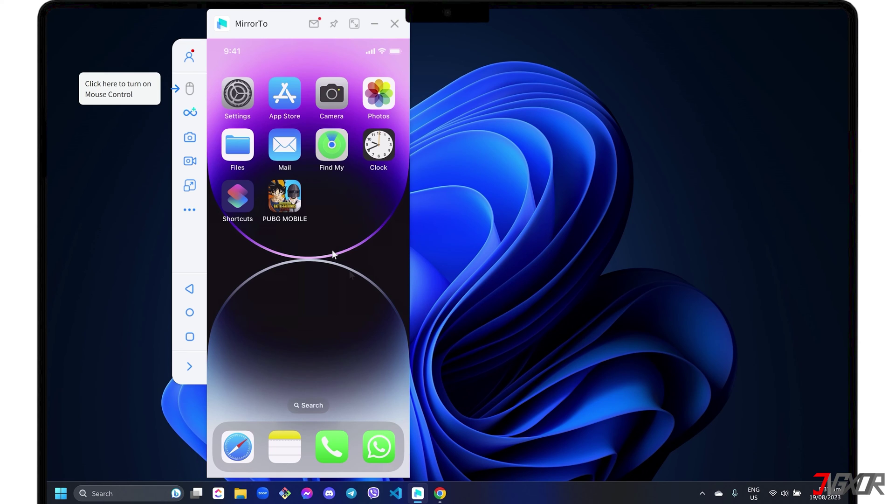
Pin the mirror window on top, hide the browser, and try full-screen mirroring briefly
left_click(334, 26)
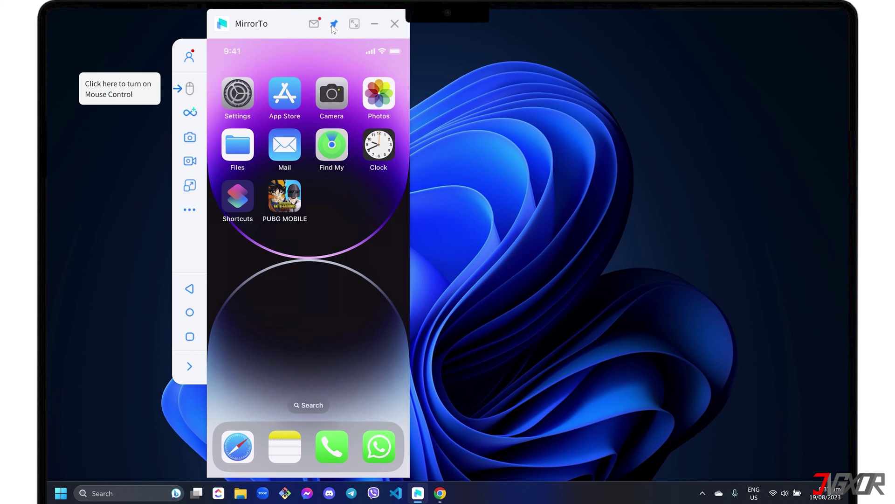
left_click(440, 493)
scroll(541, 402, "down", 3)
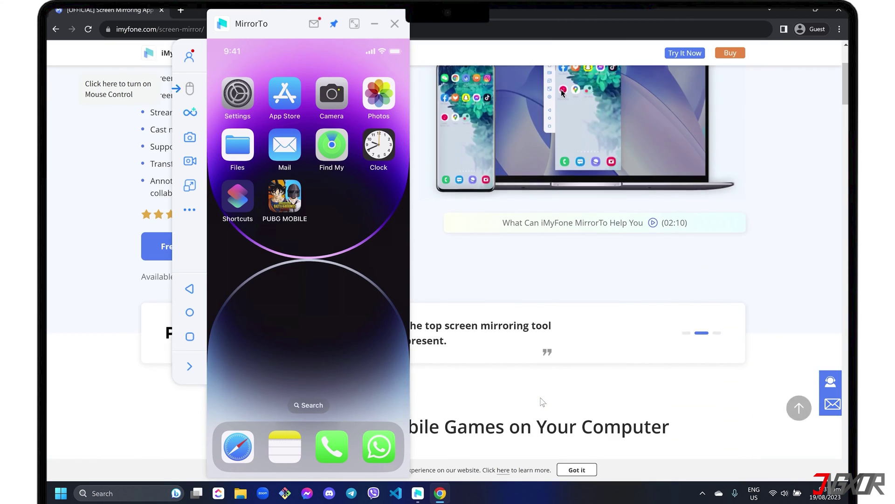
key("super+d")
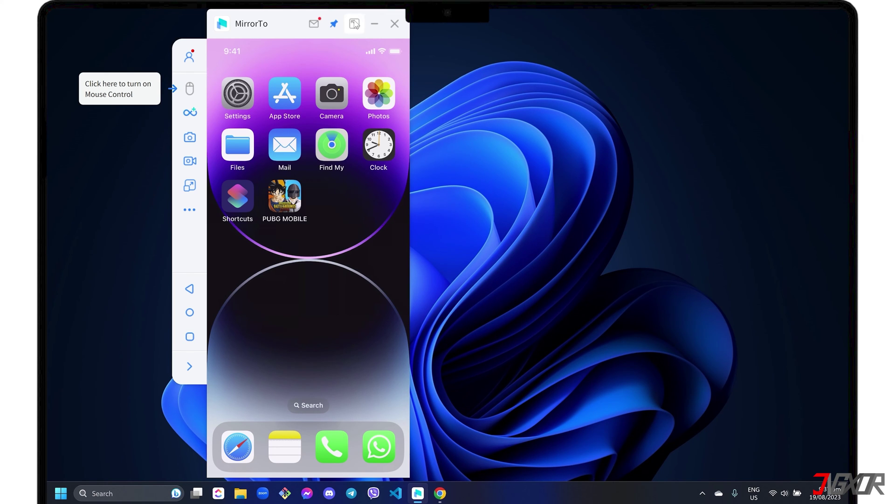
left_click(354, 23)
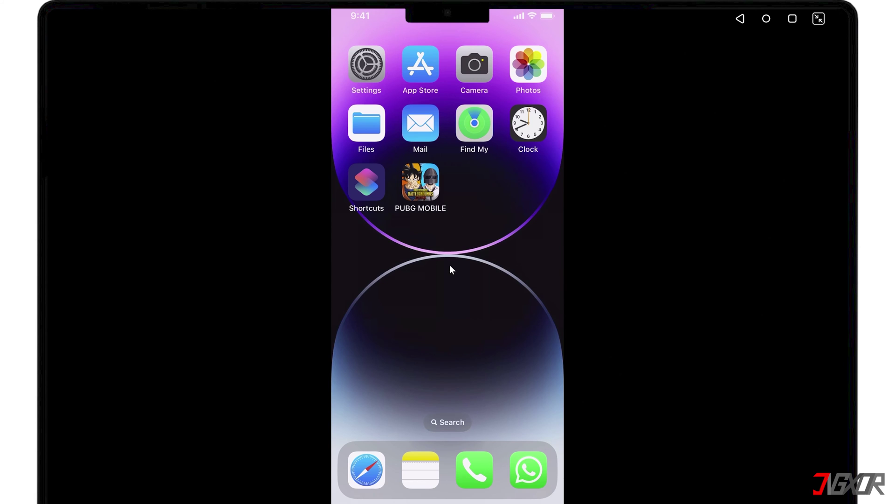
left_click(818, 19)
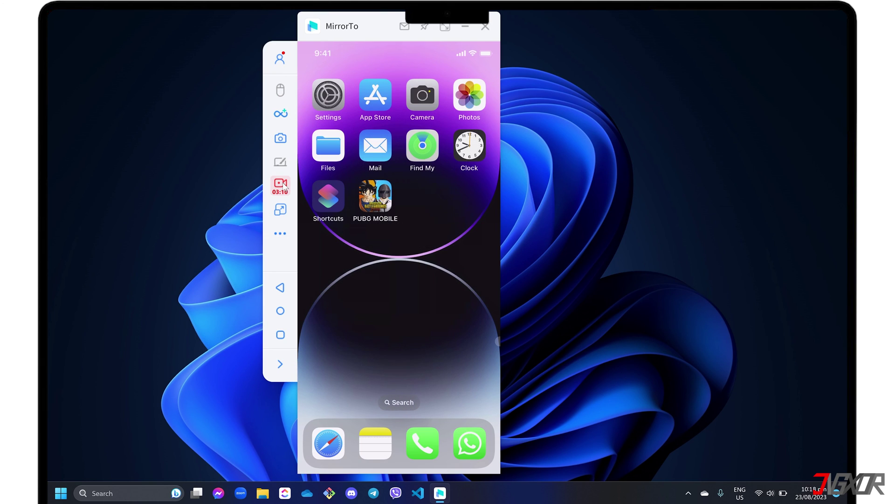
Stop the MirrorTo recording of the mirrored iPhone screen
left_click(281, 184)
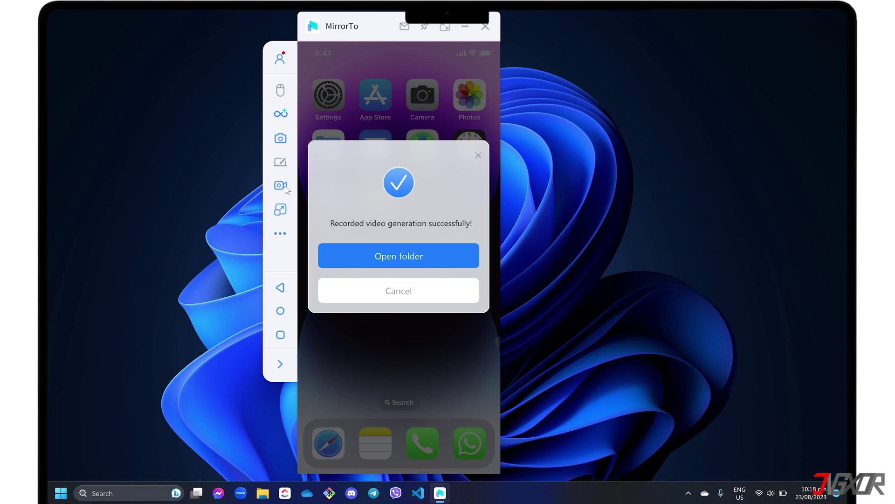
Show the MirrorTo video folder with its 14 recordings in File Explorer
left_click(409, 258)
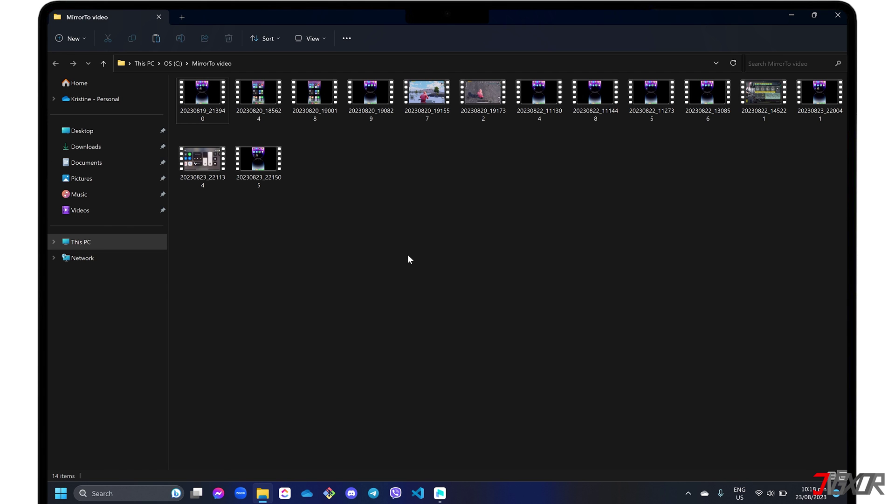